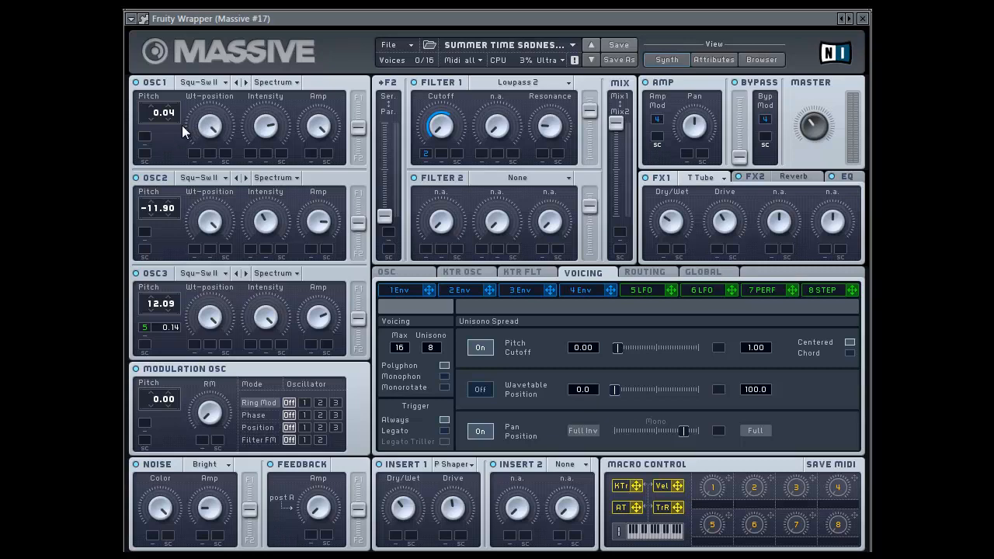
Choose Square-Saw II as the OSC1 wavetable and assign LFO 5 to the OSC3 pitch
{"action": "left_click", "coordinate": [212, 87]}
{"action": "left_click", "coordinate": [250, 108]}
{"action": "left_click", "coordinate": [631, 291]}
{"action": "left_click_drag", "start_coordinate": [670, 292], "coordinate": [145, 331]}
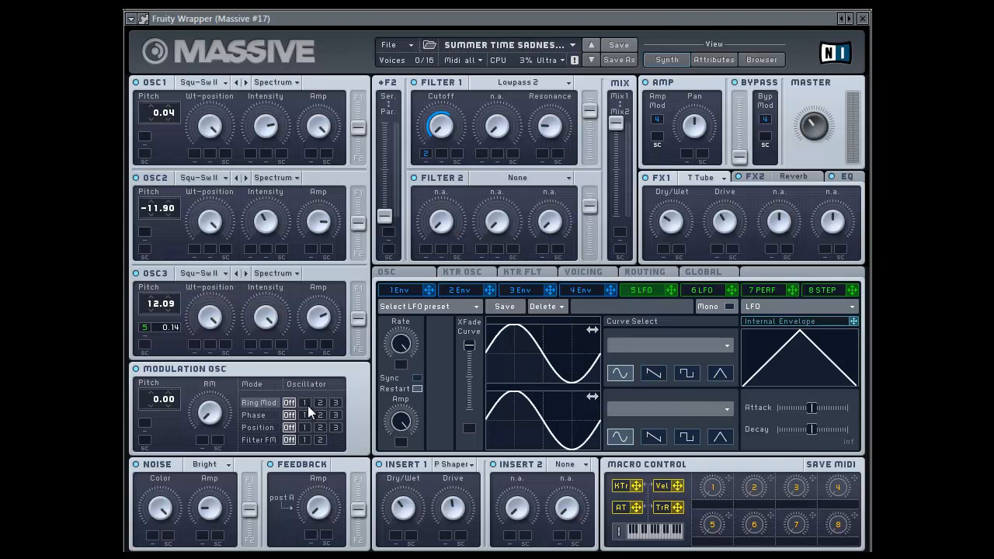
Turn off the modulation oscillator and set Insert 1 to Parabolic Shaper
{"action": "left_click", "coordinate": [136, 369]}
{"action": "left_click", "coordinate": [452, 464]}
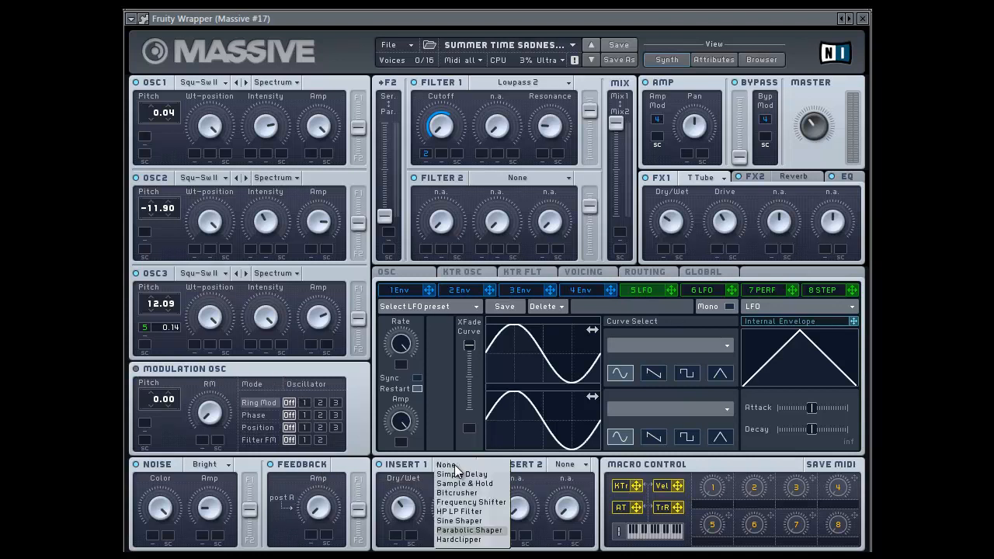
{"action": "left_click", "coordinate": [462, 530]}
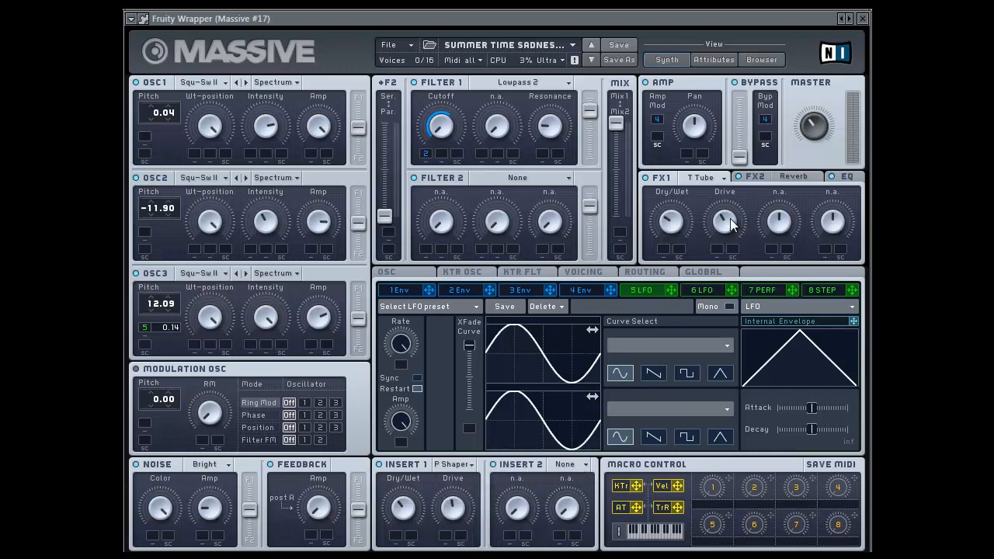
Set the FX1 effect to Tele Tube and bring up the FX2 reverb and EQ settings
{"action": "left_click", "coordinate": [716, 182]}
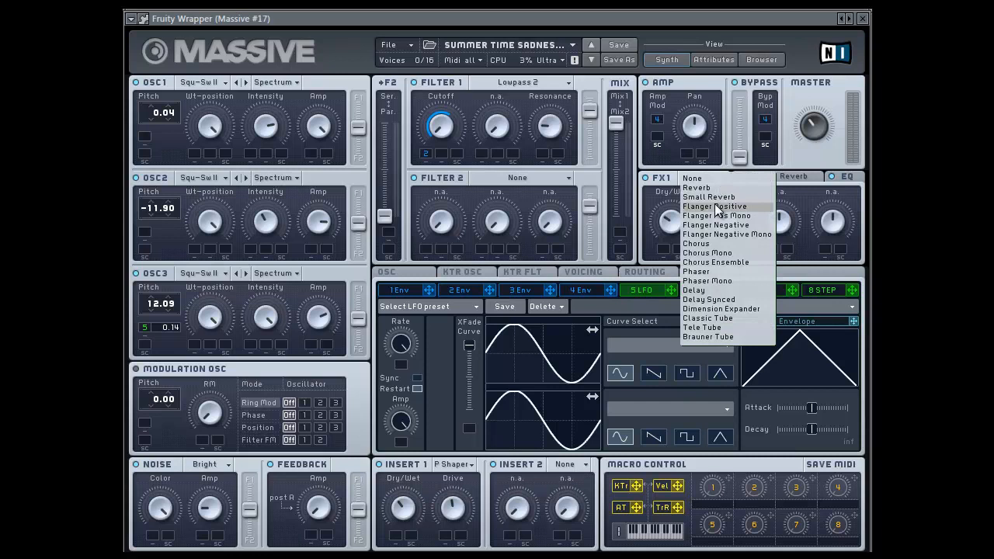
{"action": "left_click", "coordinate": [710, 336]}
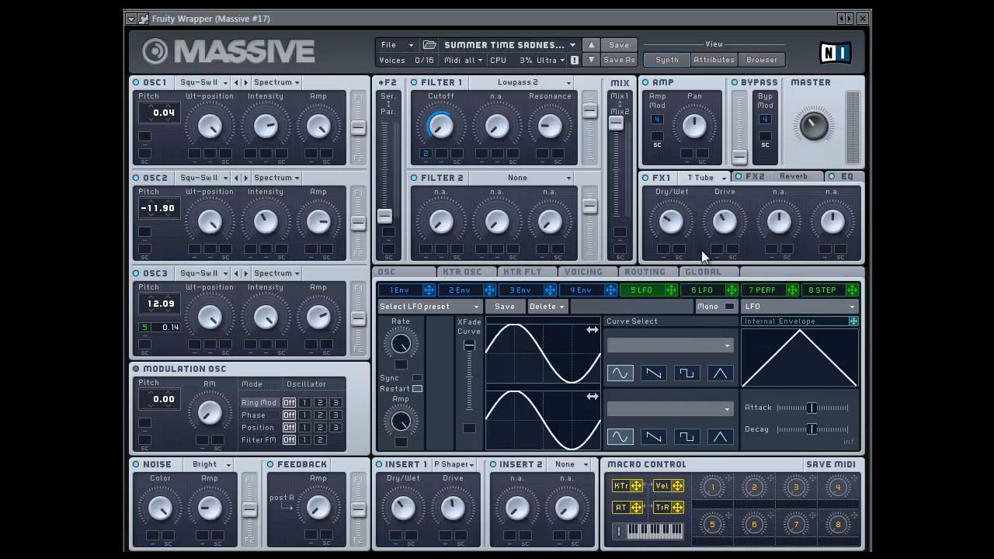
{"action": "left_click", "coordinate": [757, 177]}
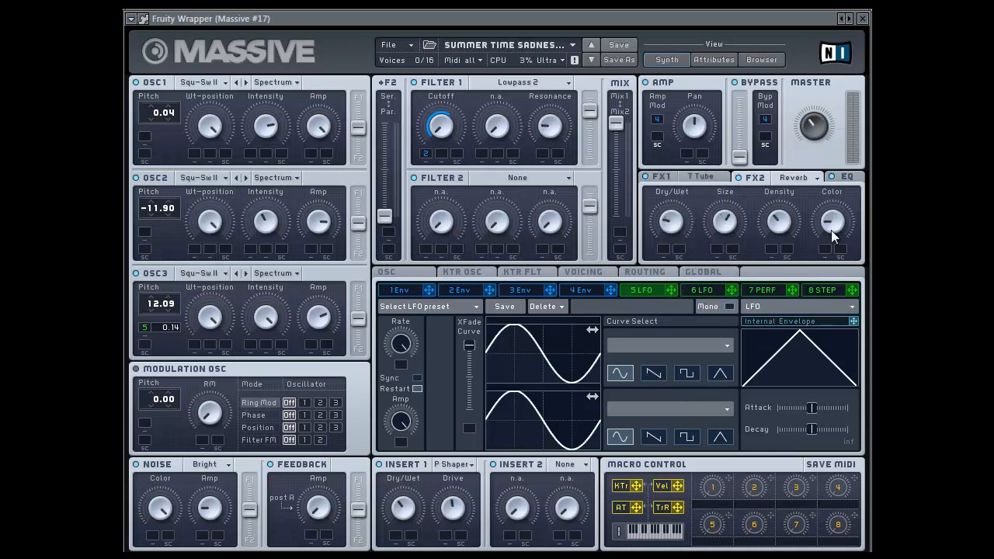
{"action": "left_click", "coordinate": [853, 179]}
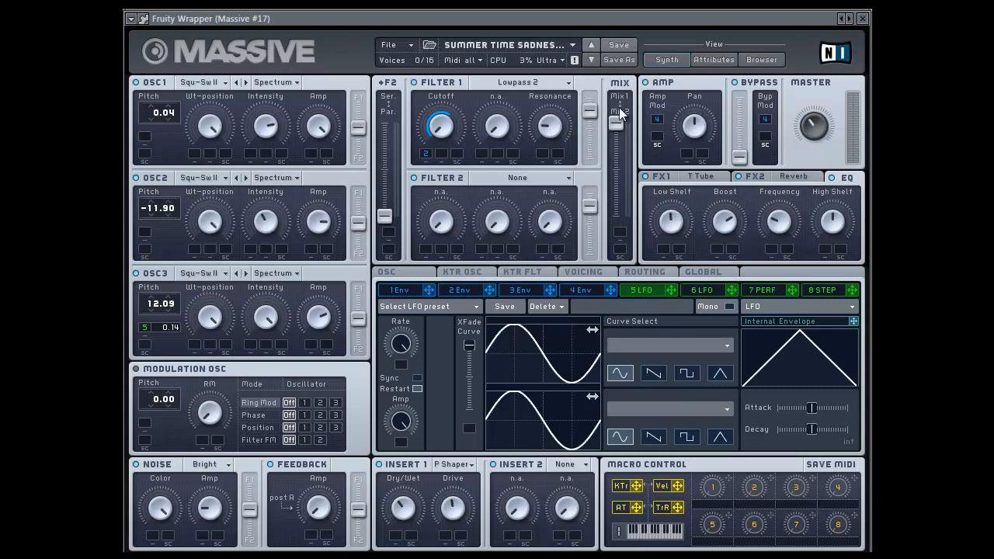
Set Filter 1 to Lowpass 2 and display envelope 2, which modulates its cutoff
{"action": "left_click", "coordinate": [560, 87]}
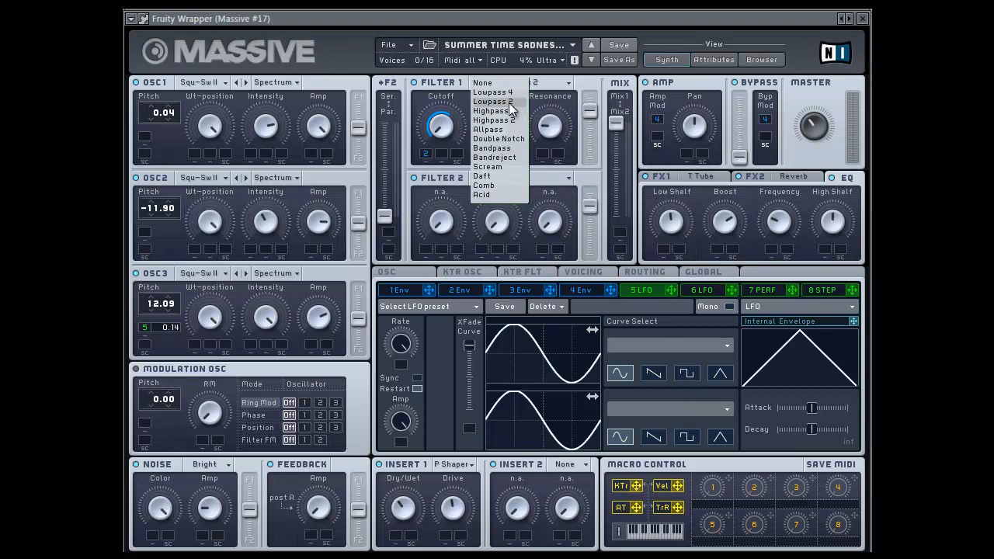
{"action": "left_click", "coordinate": [510, 107]}
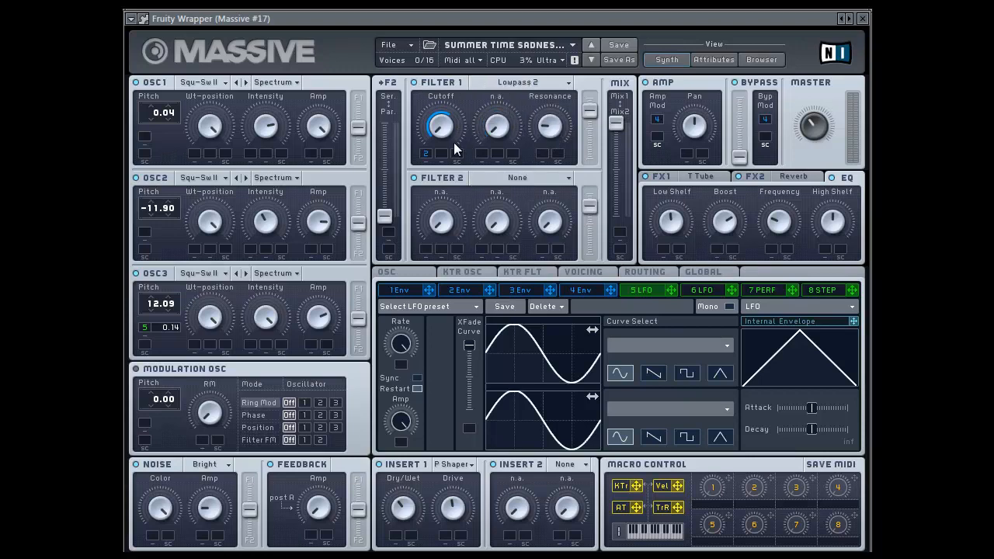
{"action": "left_click", "coordinate": [466, 290]}
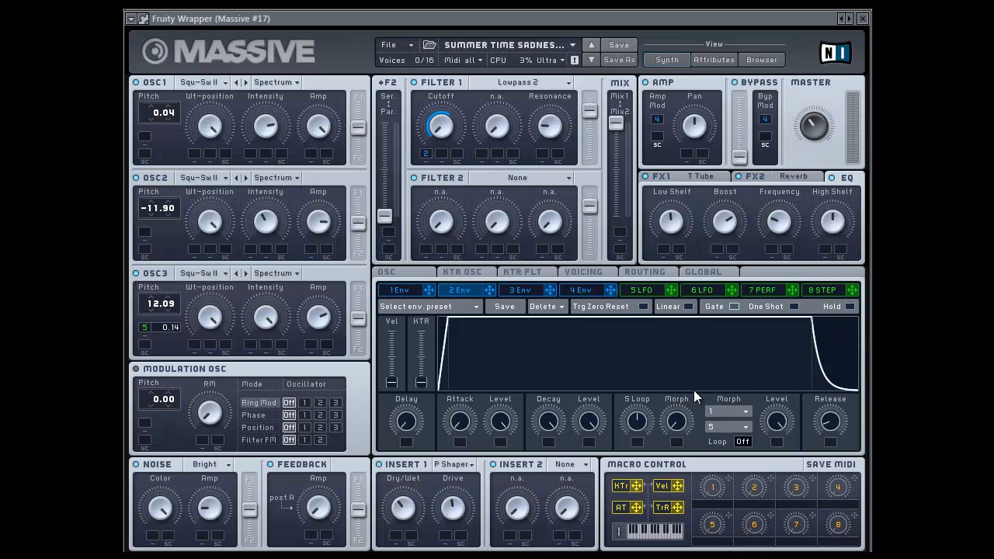
Review the voicing settings, the oscillator phase settings and envelope 4
{"action": "left_click", "coordinate": [599, 274]}
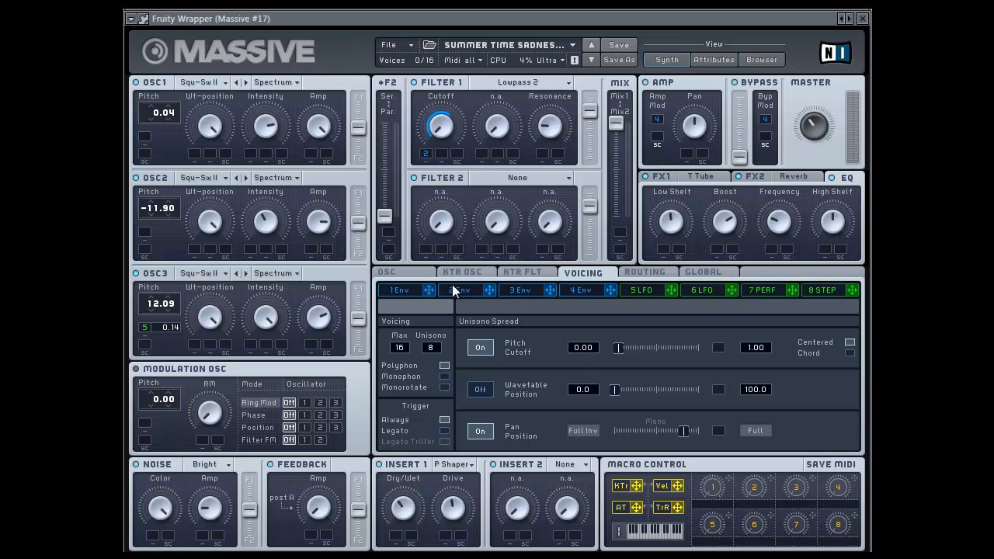
{"action": "left_click", "coordinate": [425, 277]}
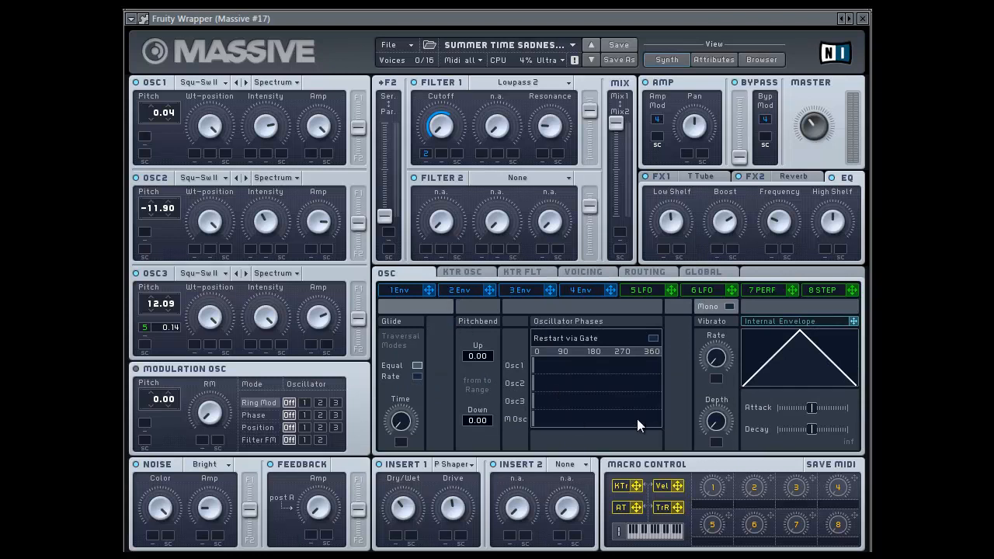
{"action": "left_click", "coordinate": [577, 290]}
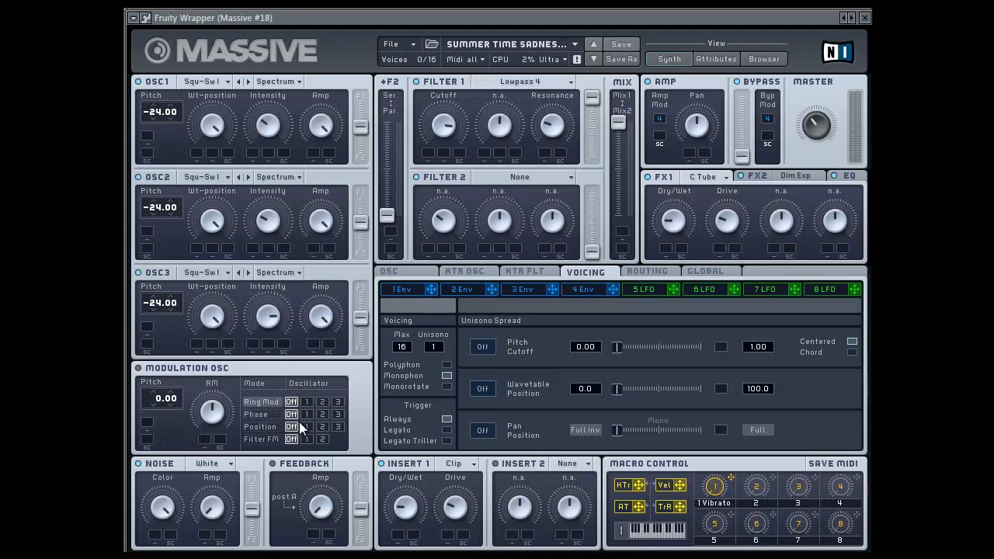
Set Insert 1 to Hardclipper and FX1 to Classic Tube, ending on the EQ after the FX2 Dimension Expander
{"action": "left_click", "coordinate": [472, 464]}
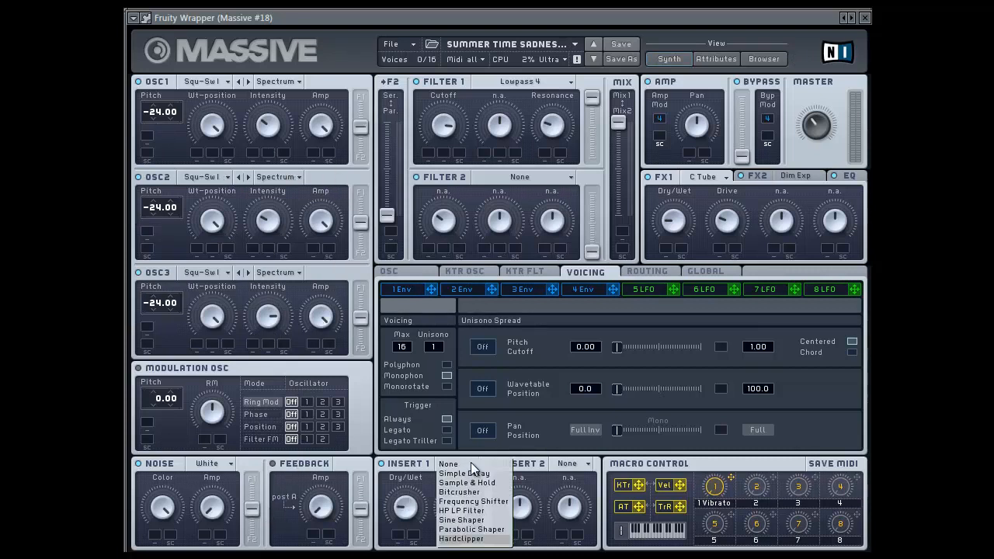
{"action": "left_click", "coordinate": [460, 546]}
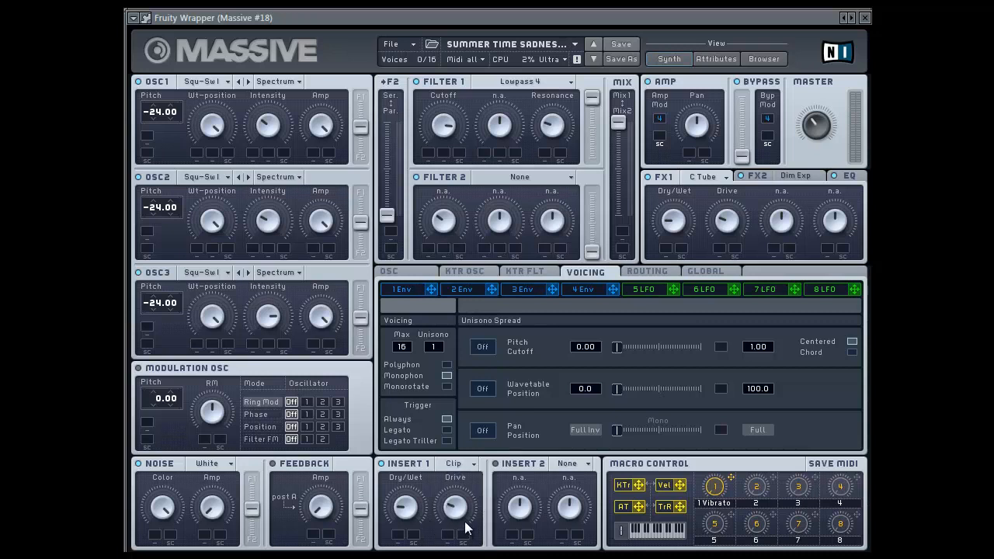
{"action": "left_click", "coordinate": [703, 180]}
{"action": "left_click", "coordinate": [712, 316]}
{"action": "left_click", "coordinate": [763, 178]}
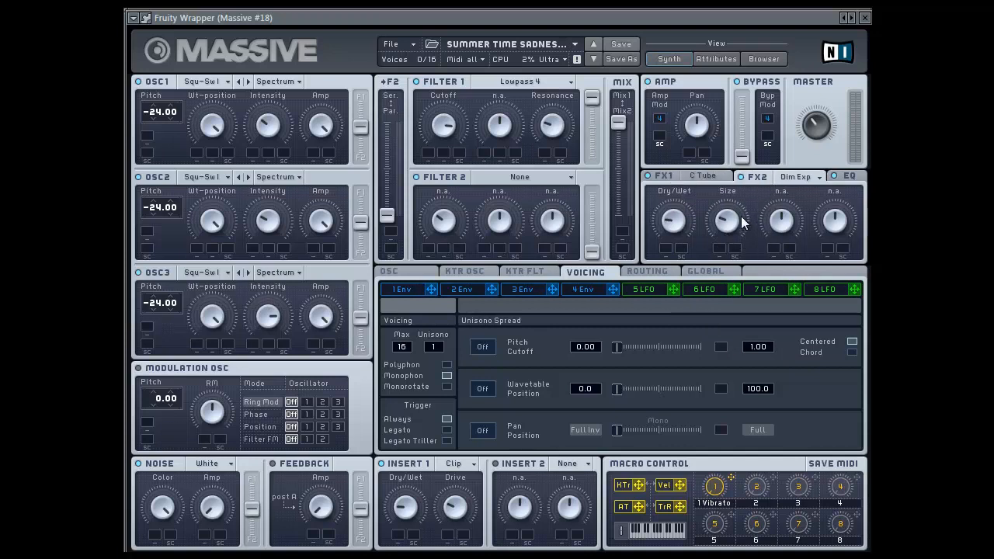
{"action": "left_click", "coordinate": [857, 177]}
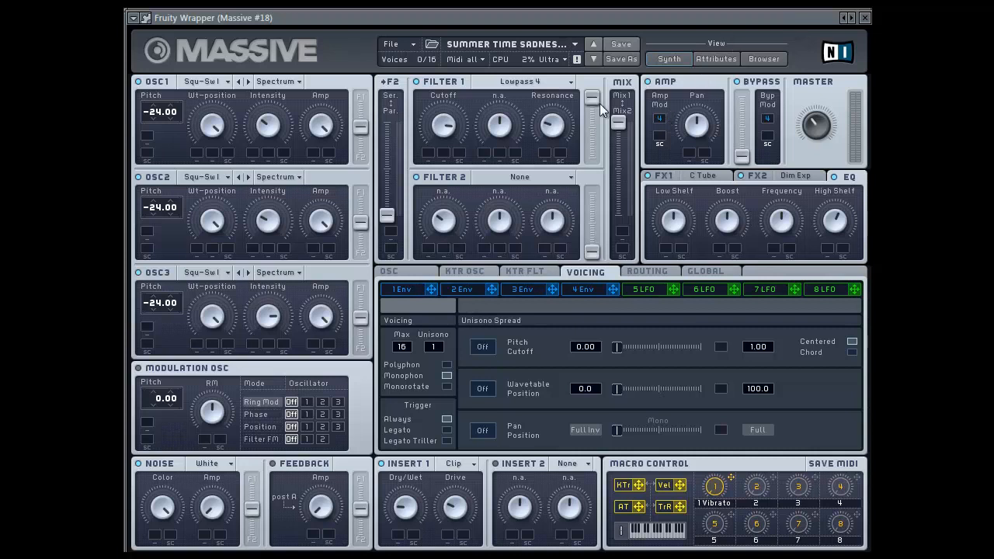
Set Filter 1 to Lowpass 4 and check the oscillator settings and envelope 4
{"action": "left_click", "coordinate": [497, 83]}
{"action": "left_click", "coordinate": [510, 97]}
{"action": "left_click", "coordinate": [406, 274]}
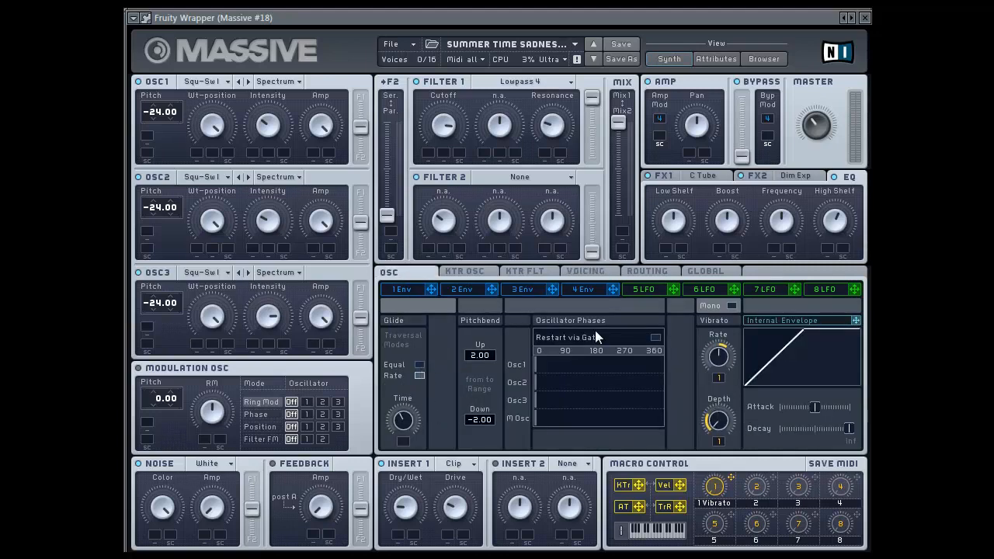
{"action": "left_click", "coordinate": [592, 288]}
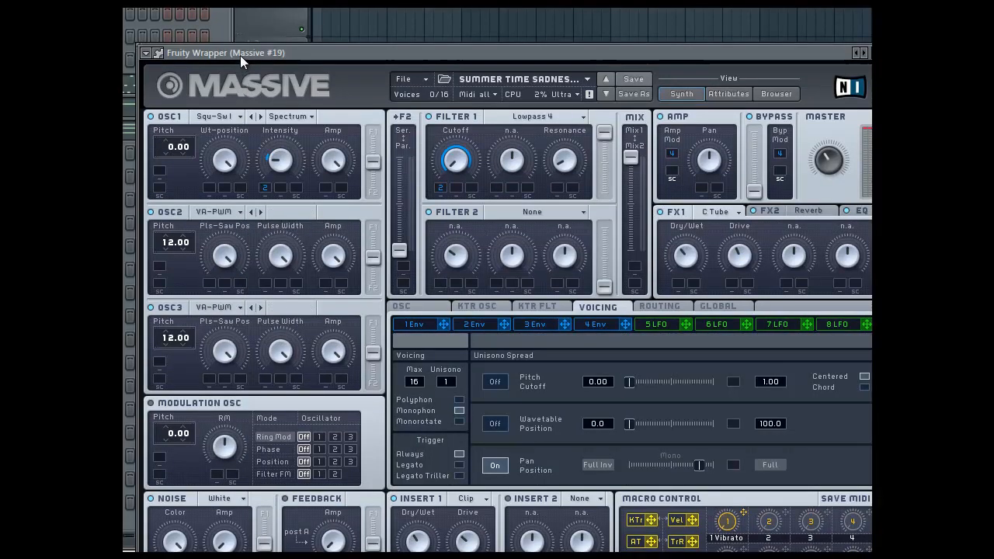
Reposition the Massive #19 window so it is fully visible and choose Pulse-Saw PWM as the OSC2 wavetable
{"action": "left_click_drag", "start_coordinate": [241, 53], "coordinate": [226, 18]}
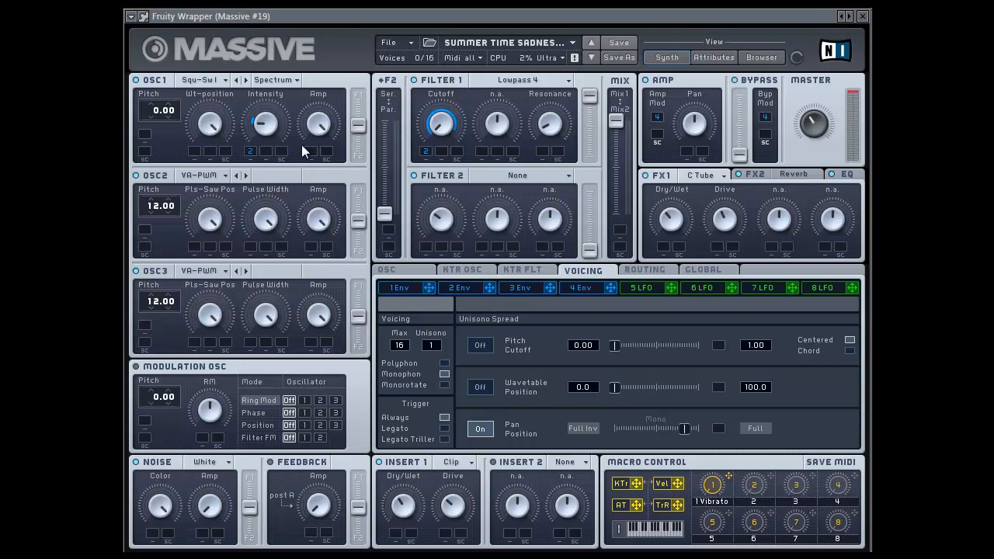
{"action": "left_click", "coordinate": [204, 177]}
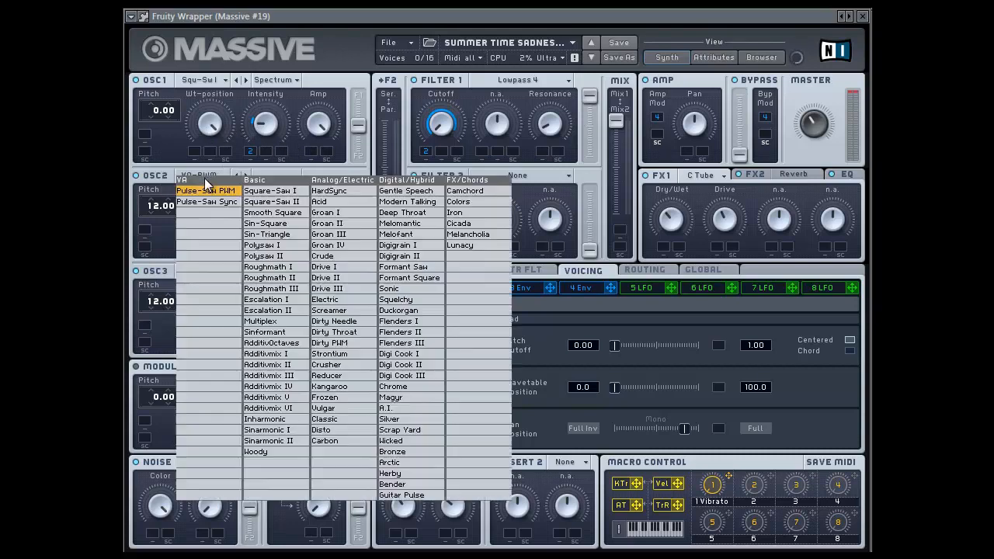
{"action": "left_click", "coordinate": [212, 191]}
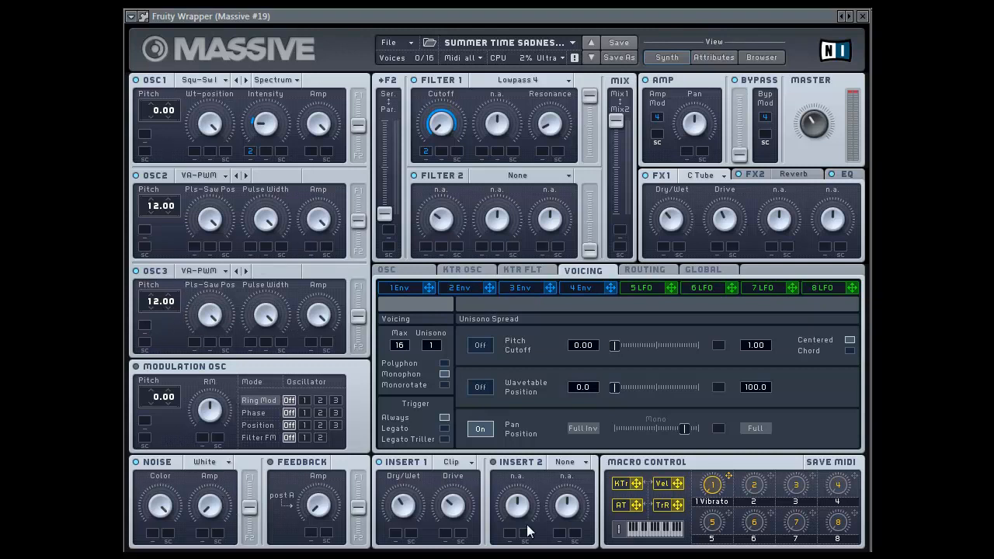
Set Insert 1 to Hardclipper and display the FX2 reverb and EQ settings
{"action": "left_click", "coordinate": [456, 464]}
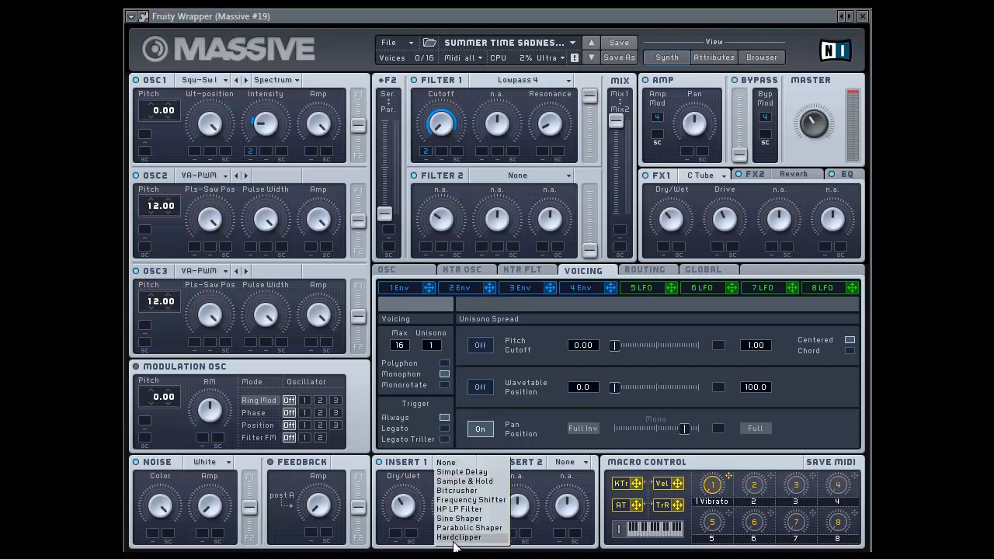
{"action": "left_click", "coordinate": [457, 547]}
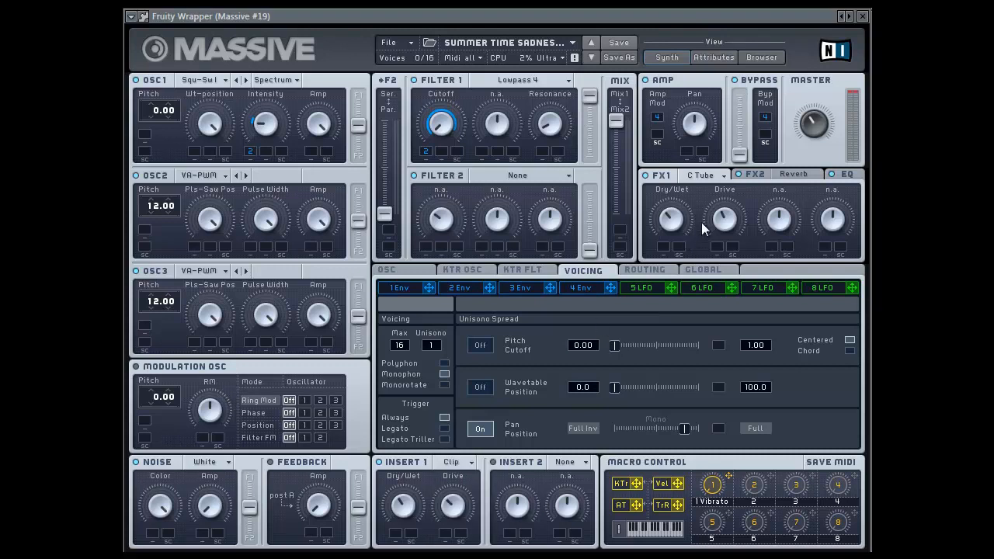
{"action": "left_click", "coordinate": [764, 176]}
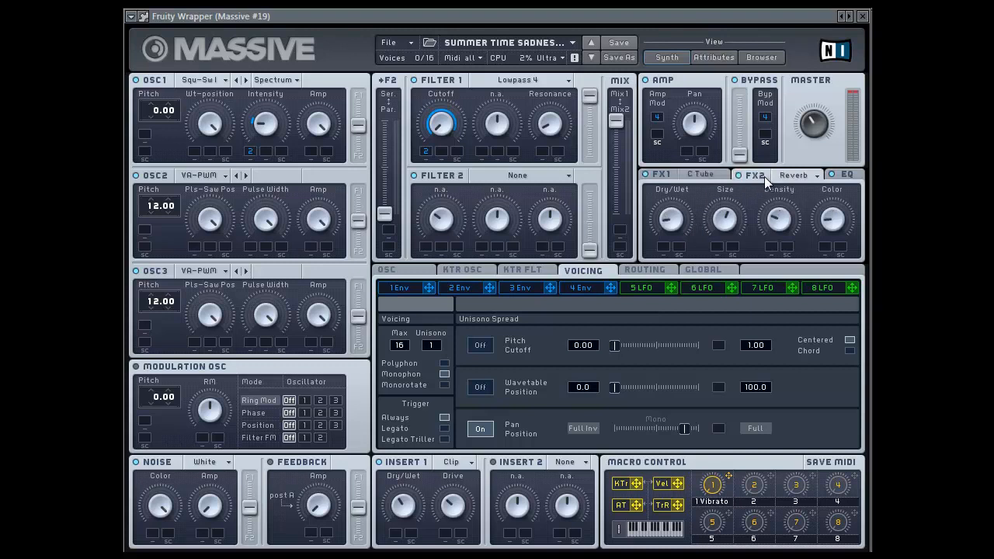
{"action": "left_click", "coordinate": [852, 175]}
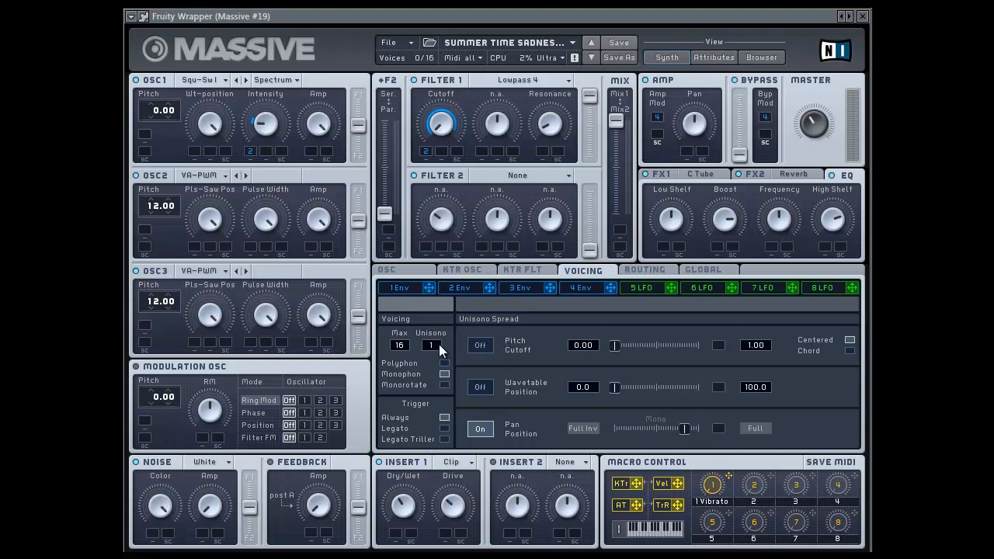
Display the oscillator glide, pitchbend and phase settings and set Filter 1 to Lowpass 4
{"action": "left_click", "coordinate": [416, 269]}
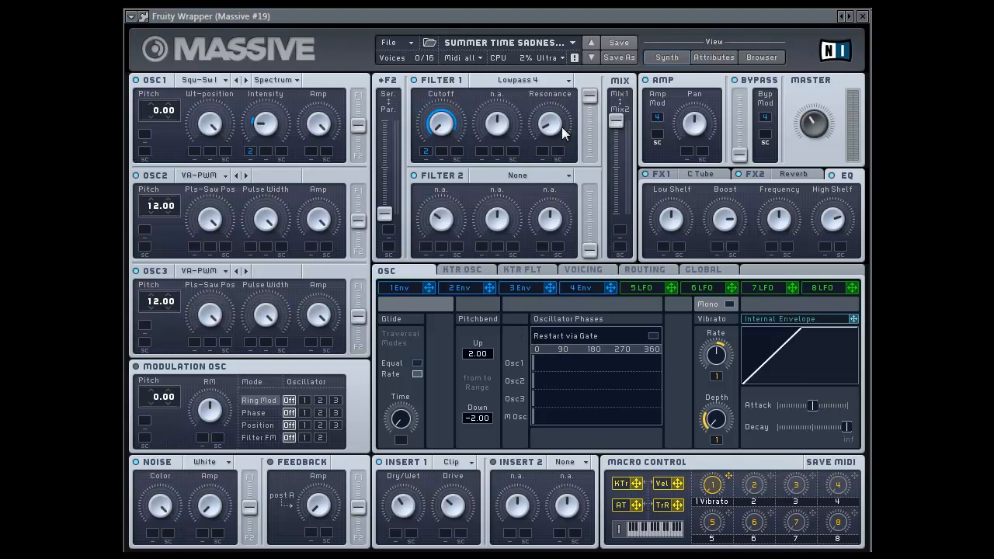
{"action": "left_click", "coordinate": [539, 84]}
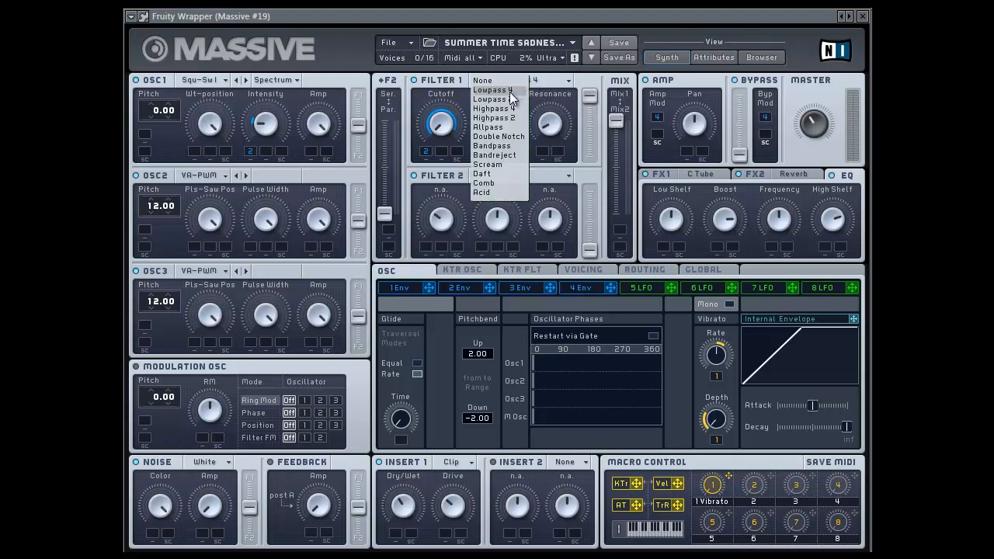
{"action": "left_click", "coordinate": [509, 92]}
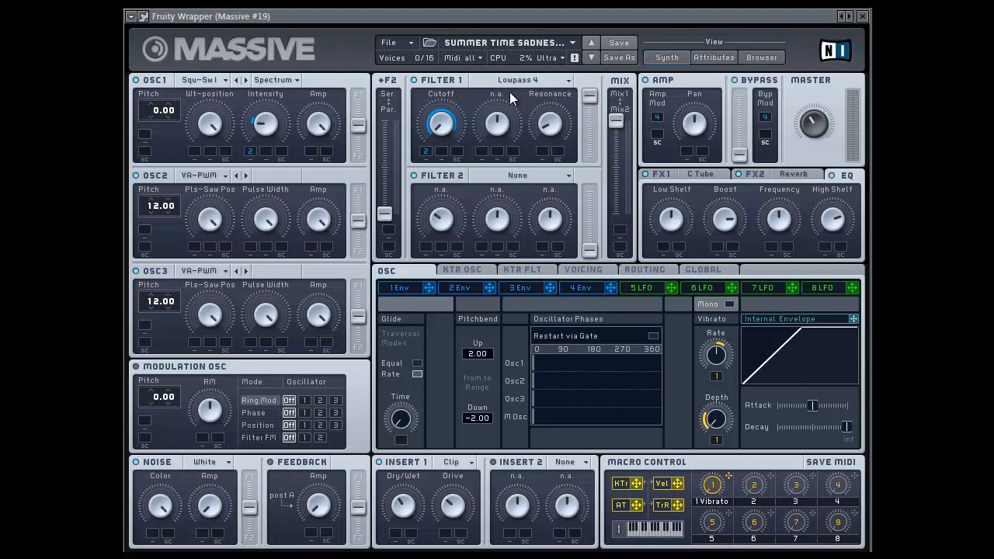
Assign envelope 2 to the OSC1 intensity and display envelope 4
{"action": "left_click", "coordinate": [470, 289]}
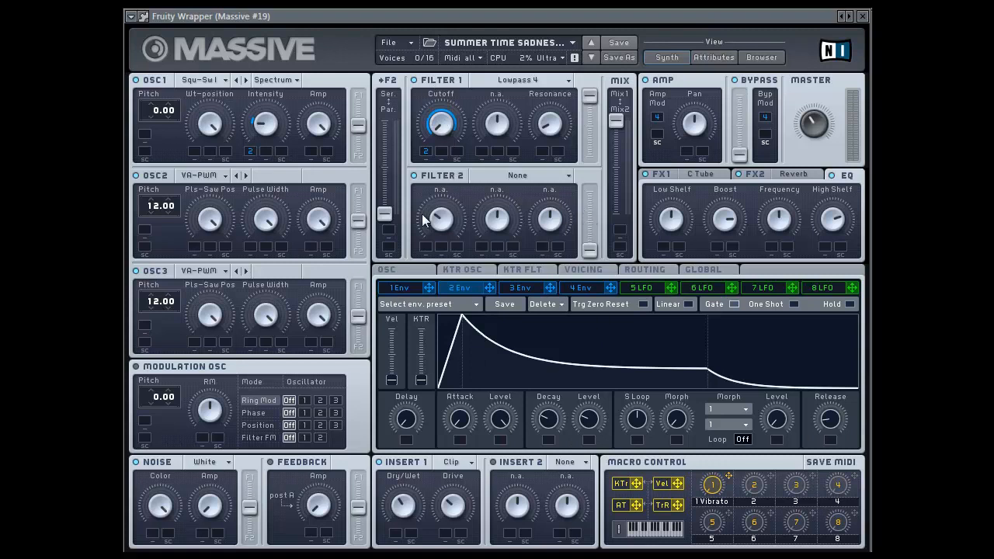
{"action": "left_click_drag", "start_coordinate": [490, 289], "coordinate": [252, 154]}
{"action": "left_click", "coordinate": [585, 290]}
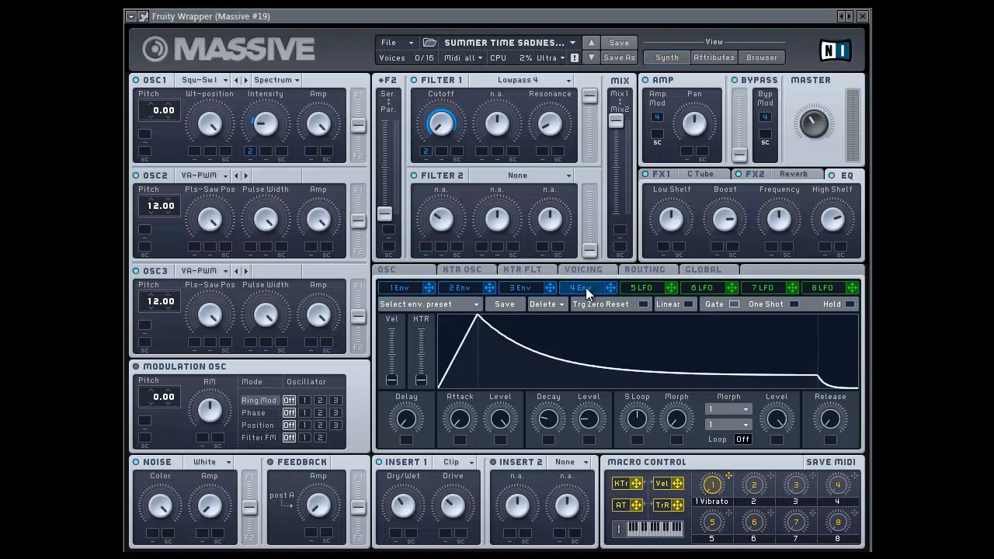